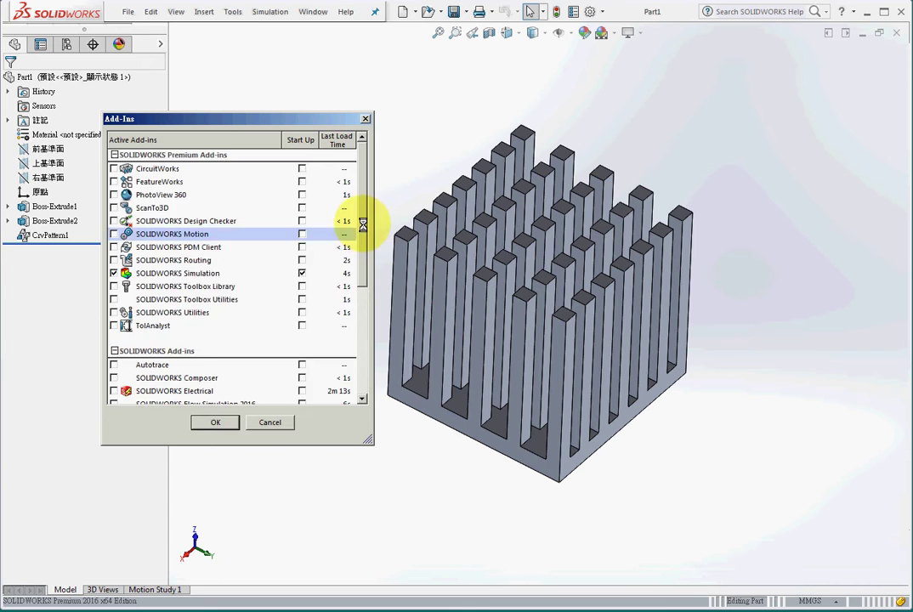
Look through the add-ins list, close it without changes, and switch to COMSOL Multiphysics from the heat sink part.
drag(361, 216, 363, 342)
click(270, 422)
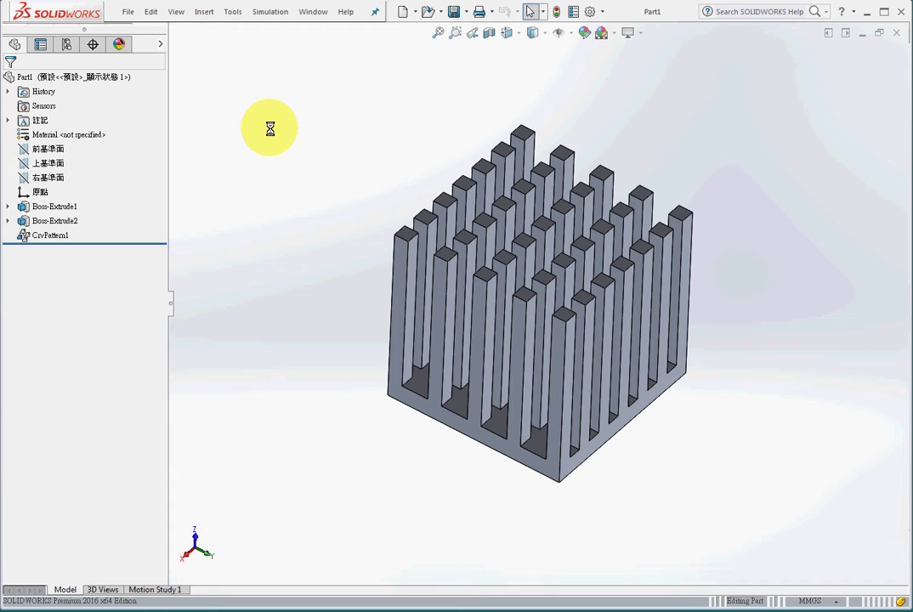
click(232, 11)
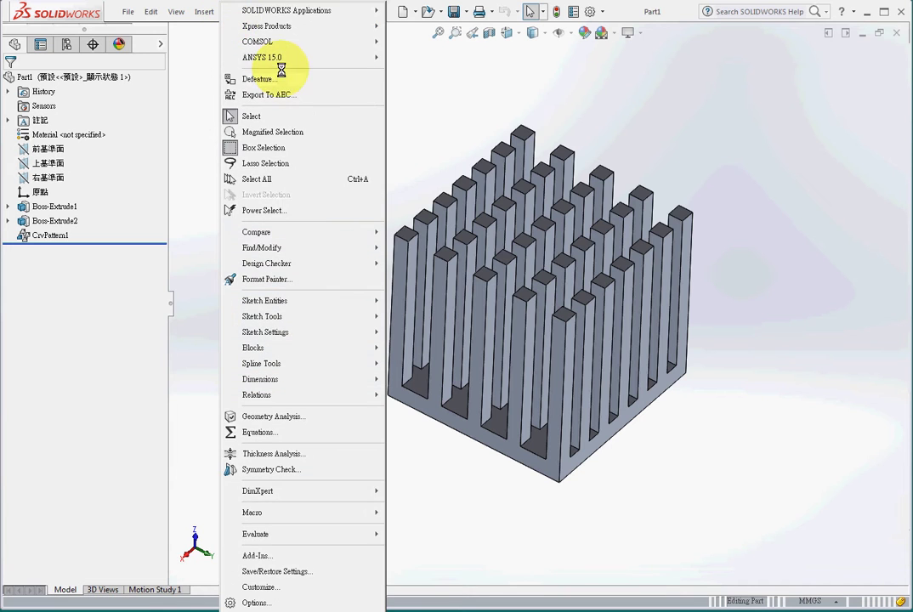
mouse_move(281, 40)
mouse_move(486, 75)
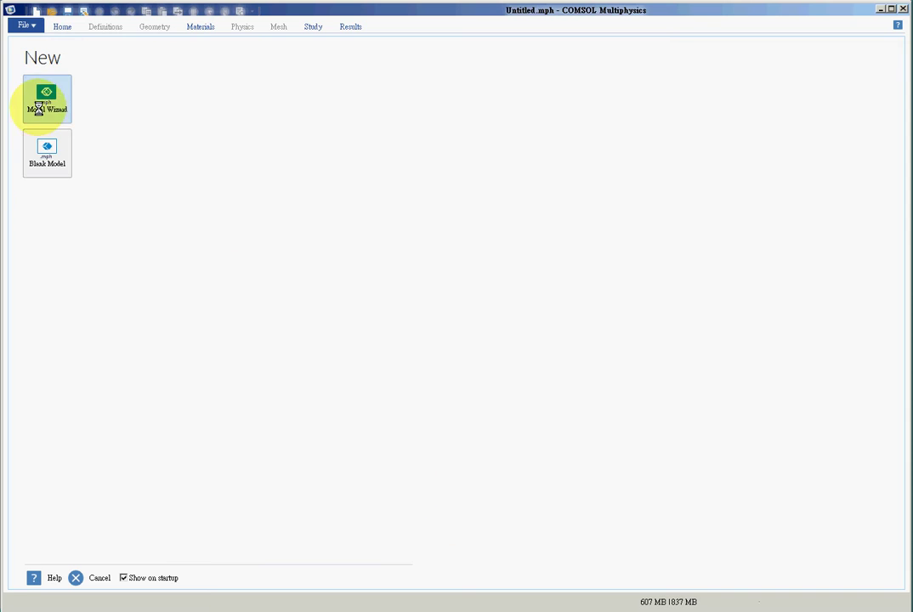
Start a new 3D model with the Model Wizard and add the Heat Transfer in Solids physics interface.
click(46, 102)
click(47, 109)
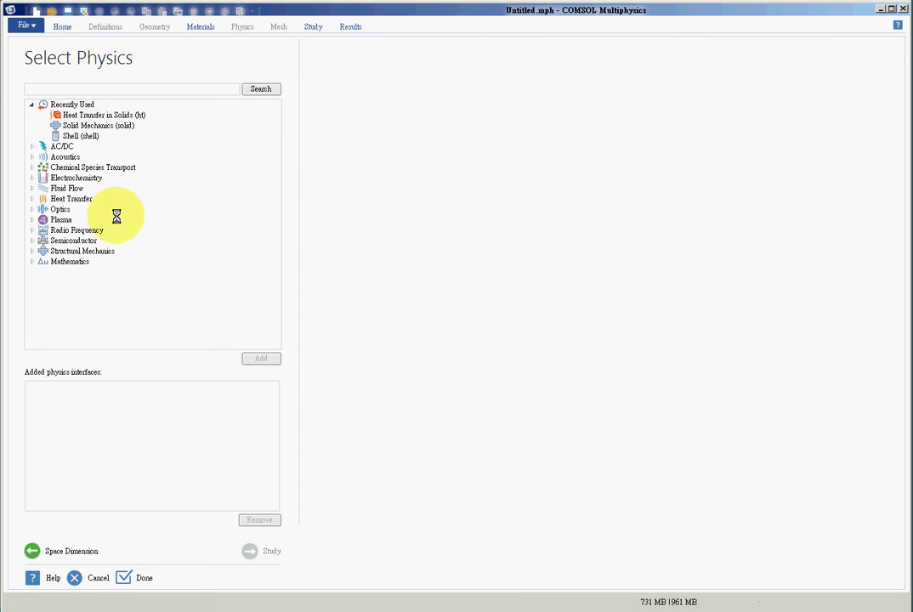
click(109, 115)
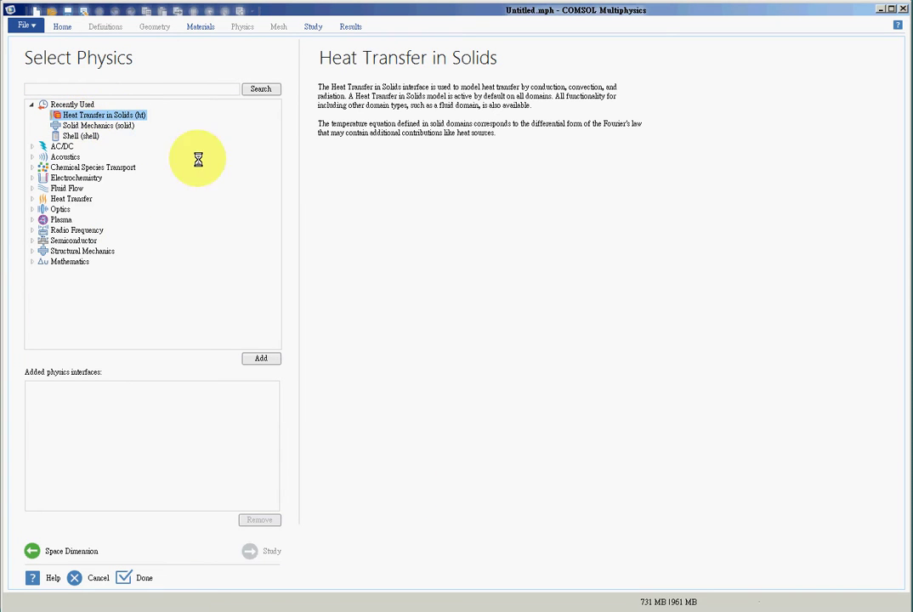
click(261, 359)
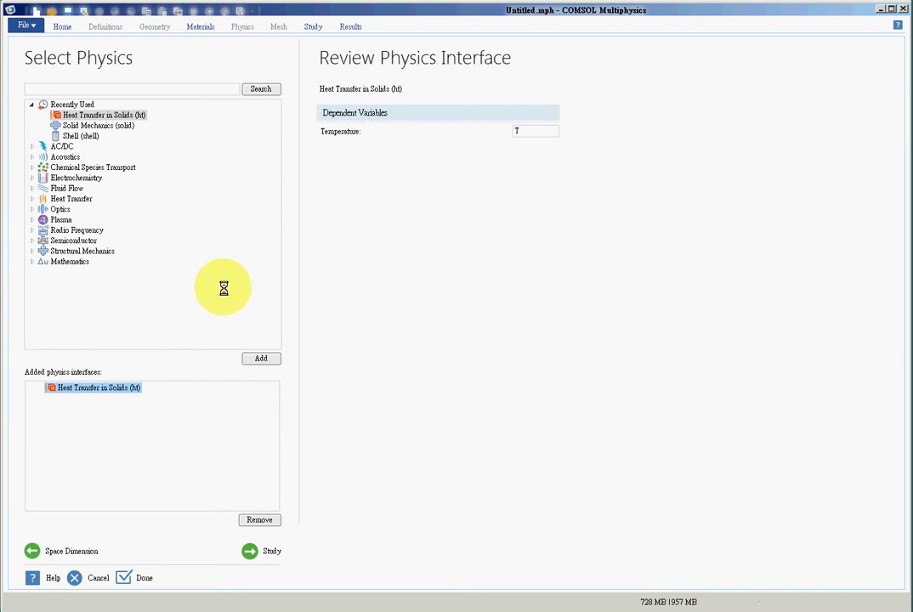
Select the Time Dependent preset study and finish the model setup.
click(249, 551)
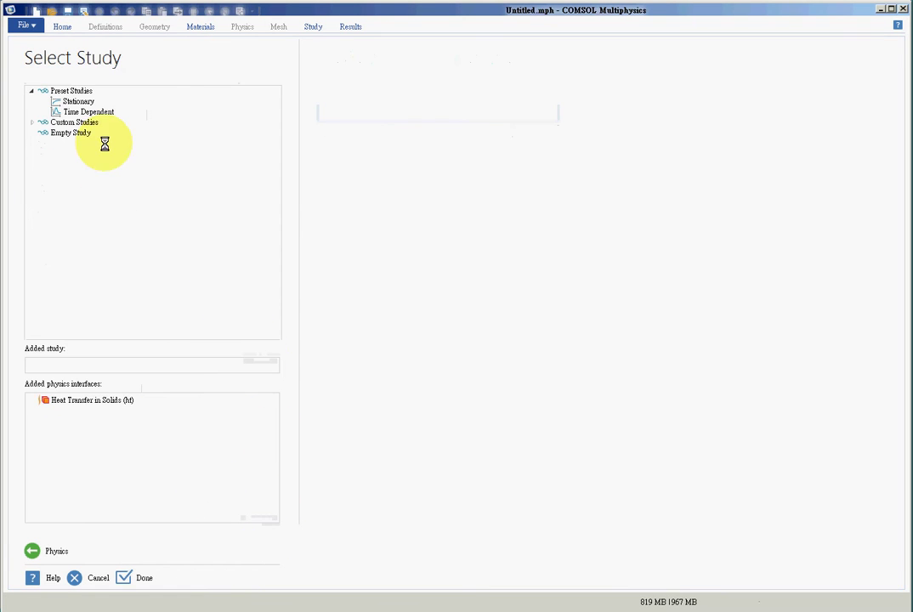
click(81, 102)
click(79, 102)
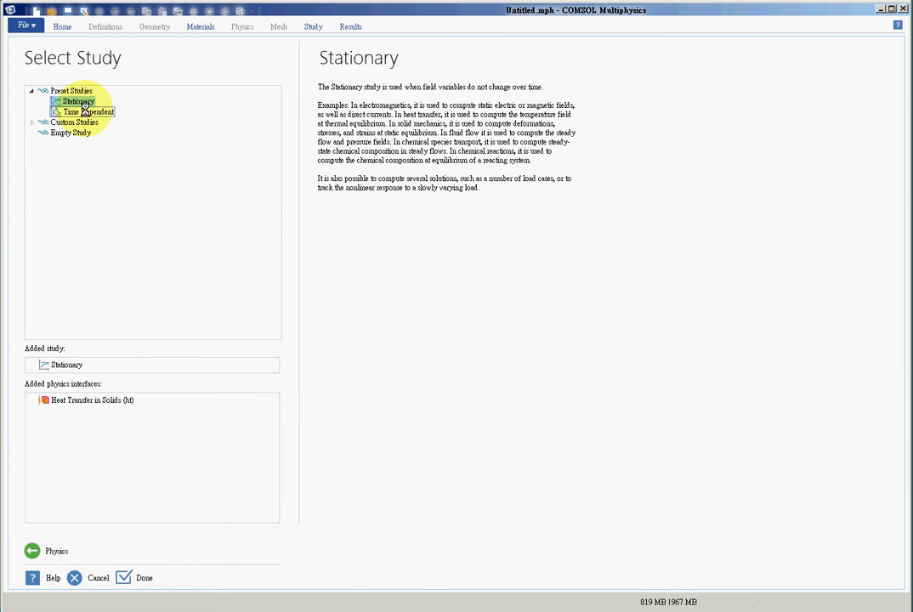
click(86, 112)
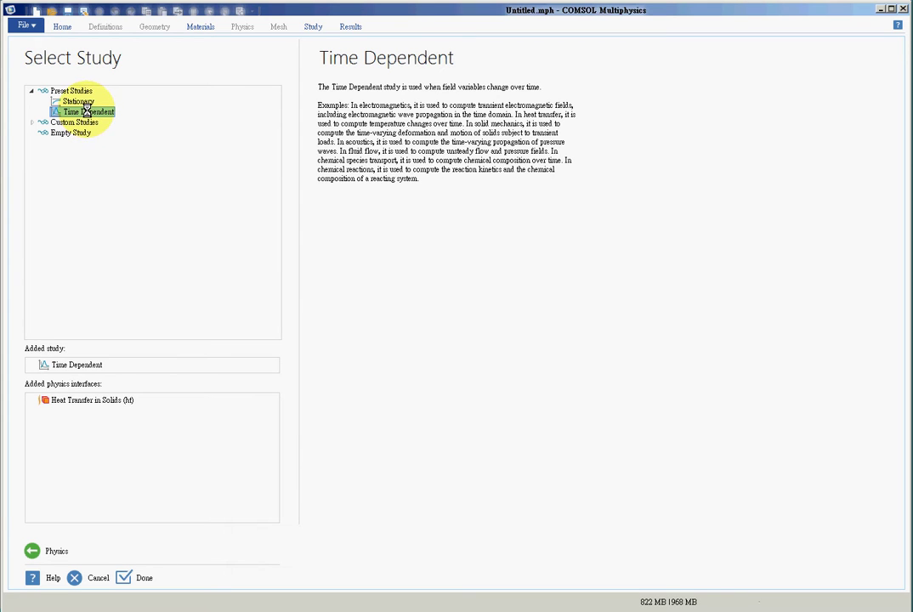
click(142, 577)
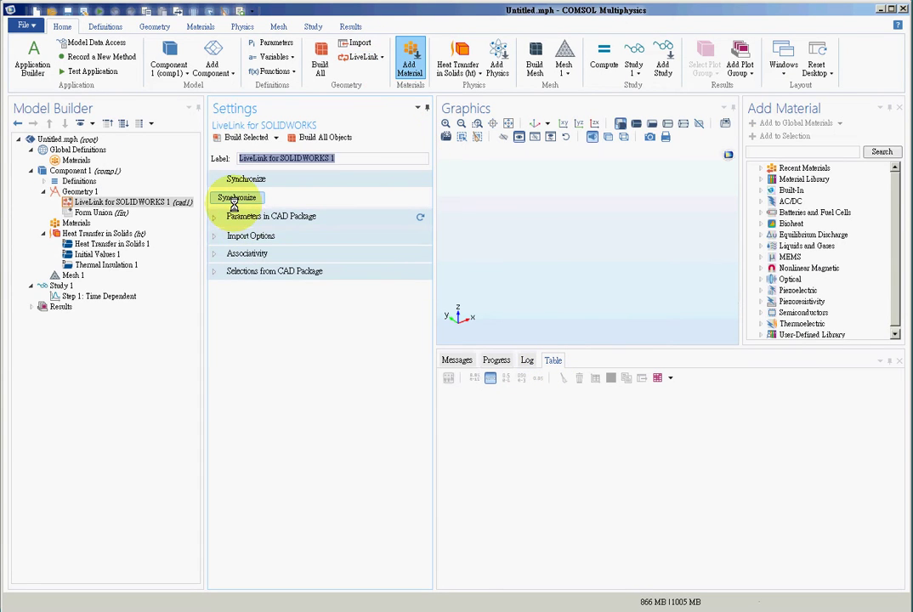
Synchronize the heat sink geometry from SOLIDWORKS and add the built-in material Aluminum 6063-T83 to the component.
click(235, 197)
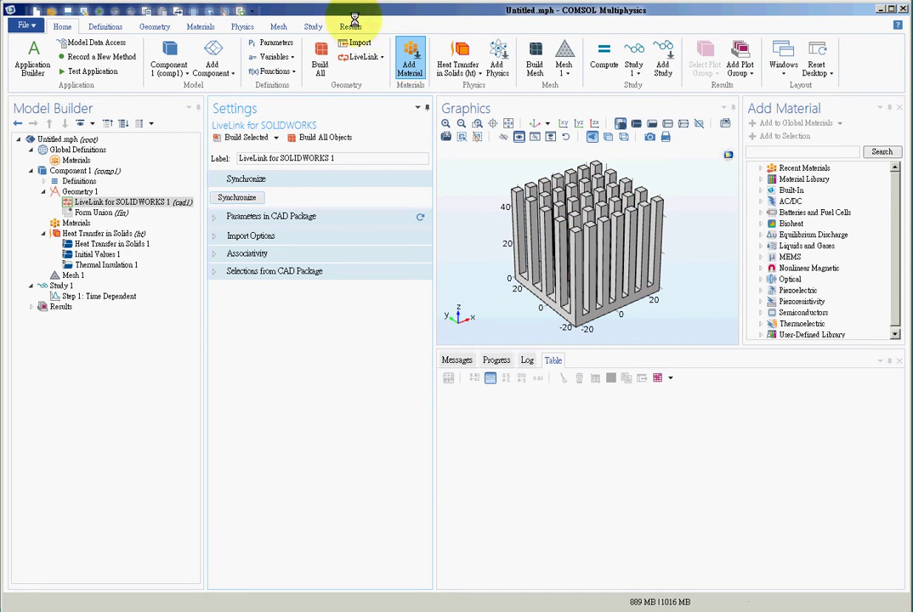
click(71, 222)
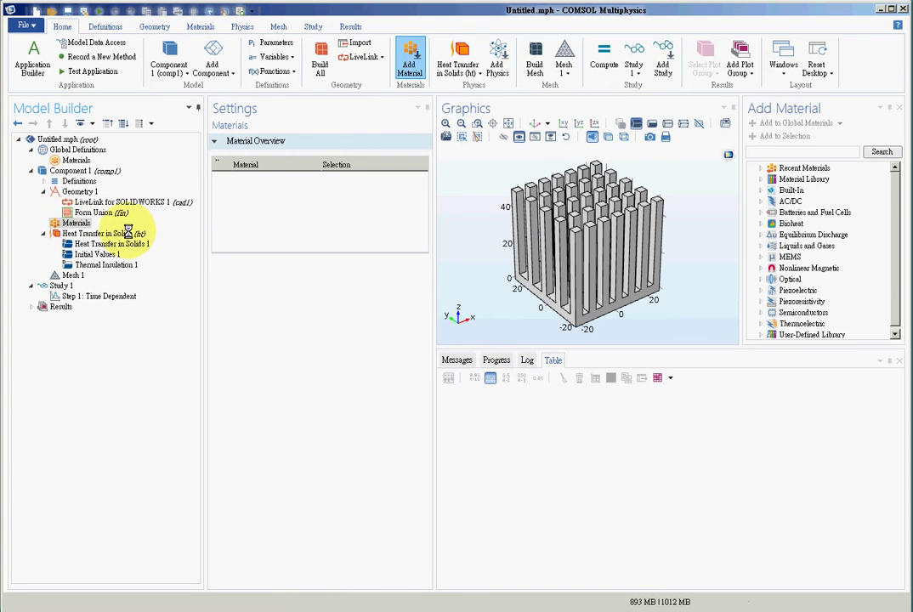
click(761, 176)
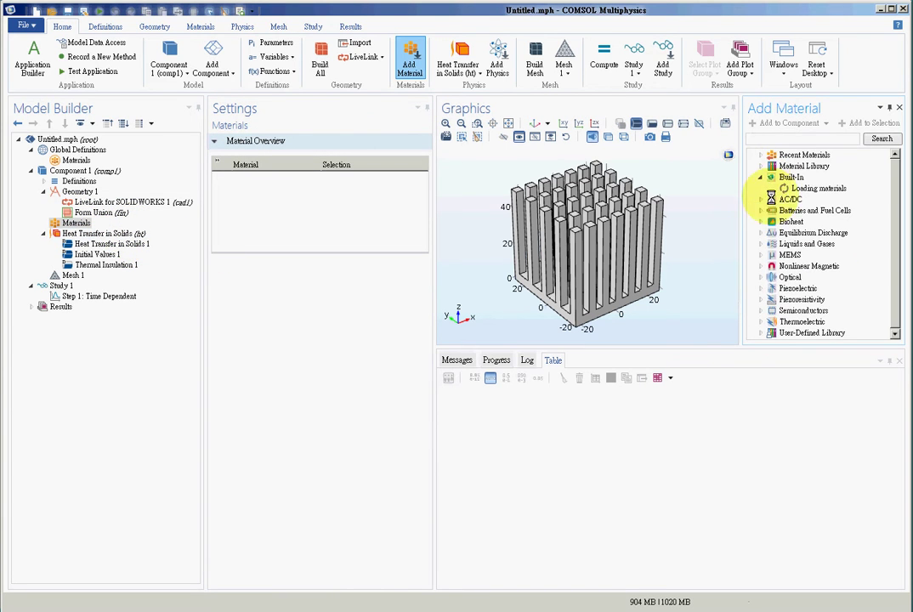
click(803, 230)
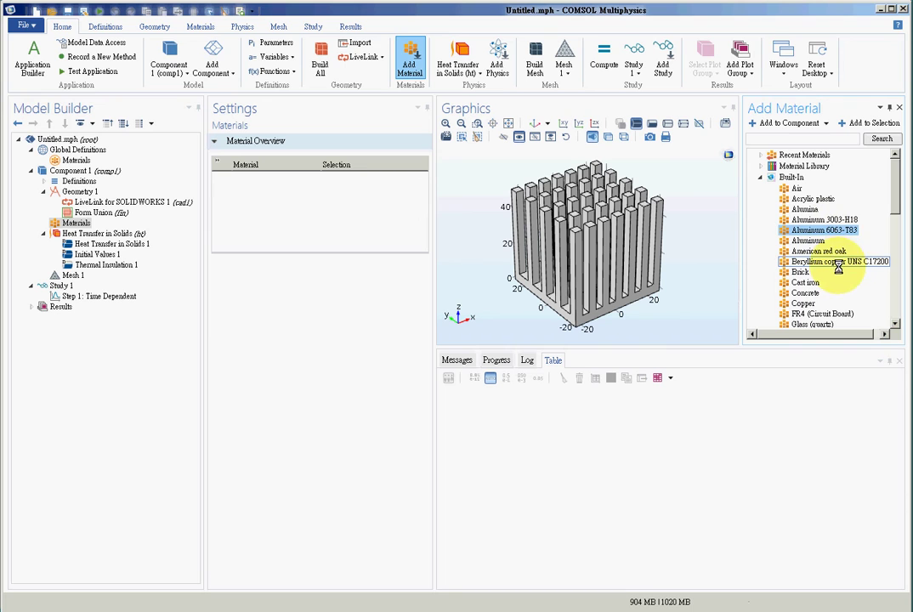
click(786, 123)
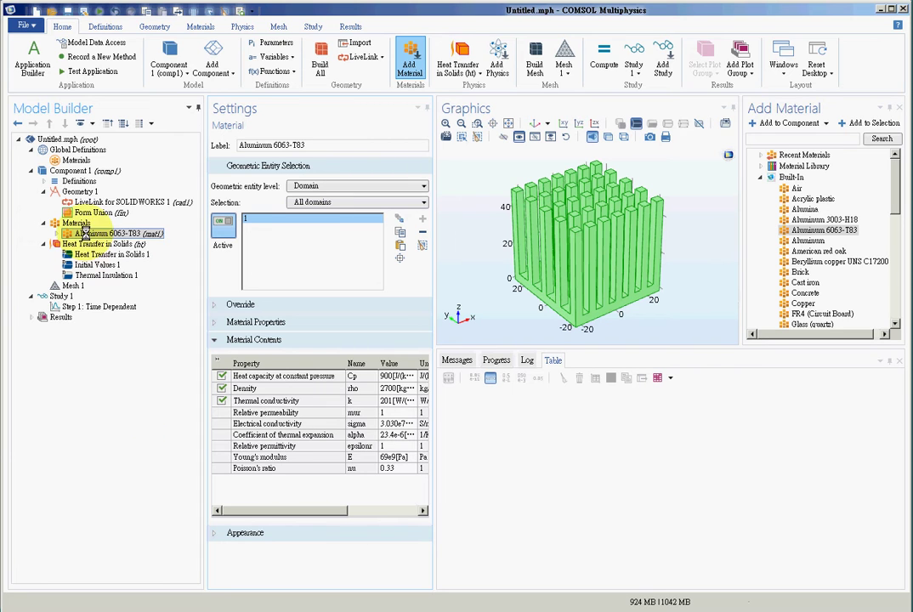
Set the physics-controlled mesh's element size to Finer and build the mesh.
click(66, 286)
click(313, 244)
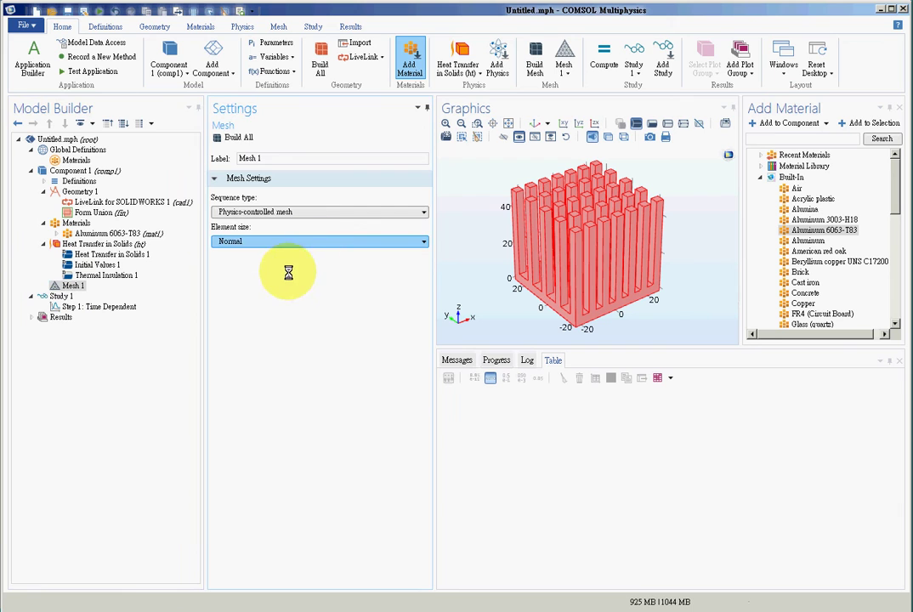
click(288, 272)
click(234, 136)
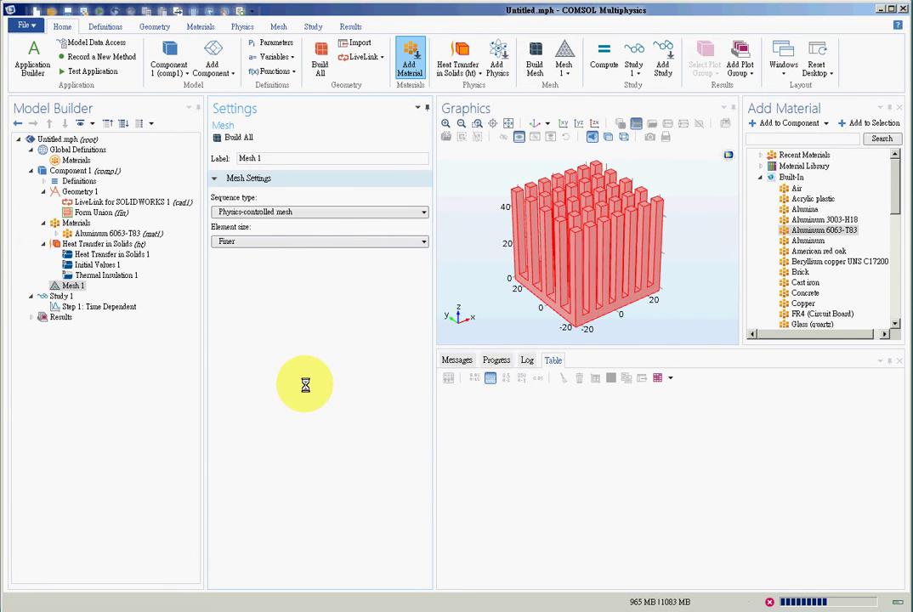
Set the initial temperature of the heat sink domain to 298.15 K.
click(111, 244)
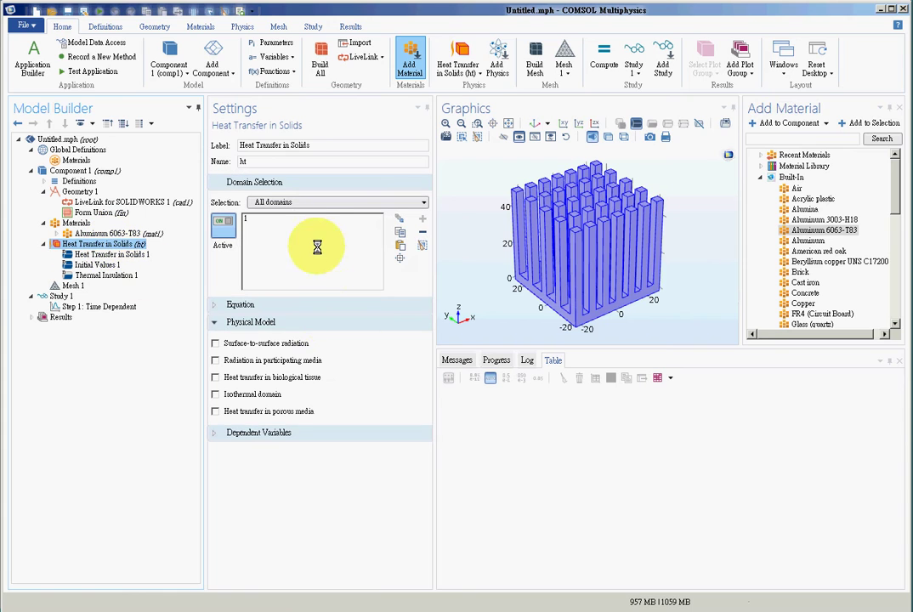
click(96, 264)
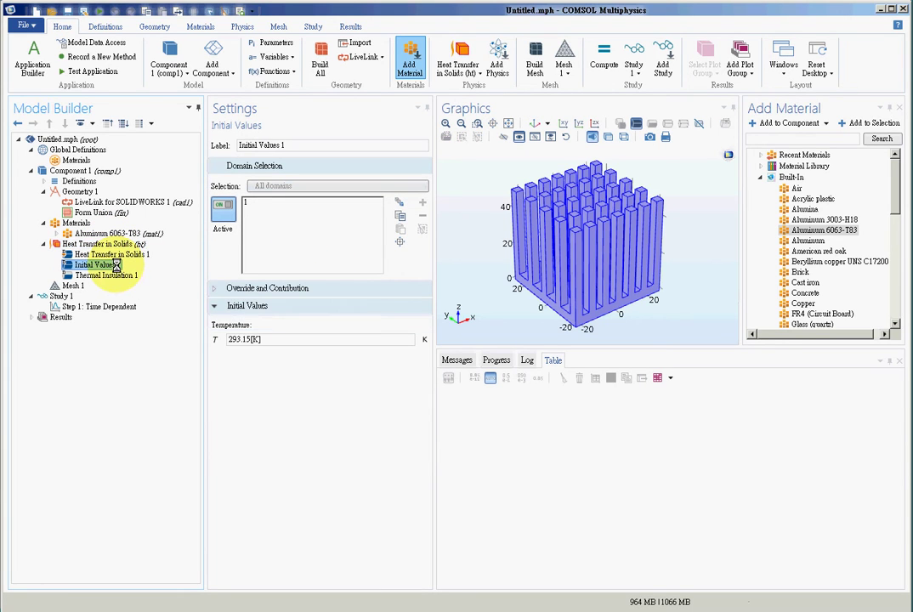
click(234, 339)
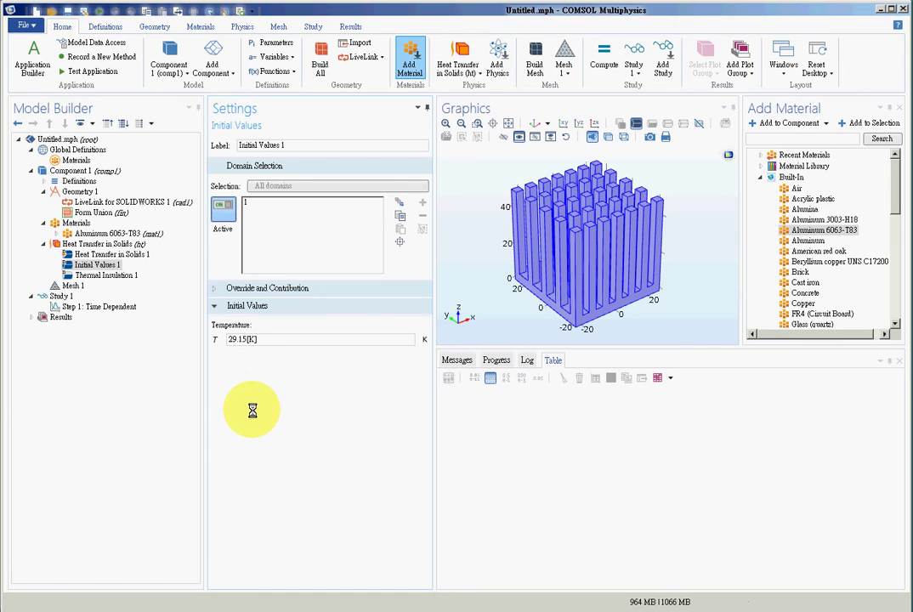
text(8)
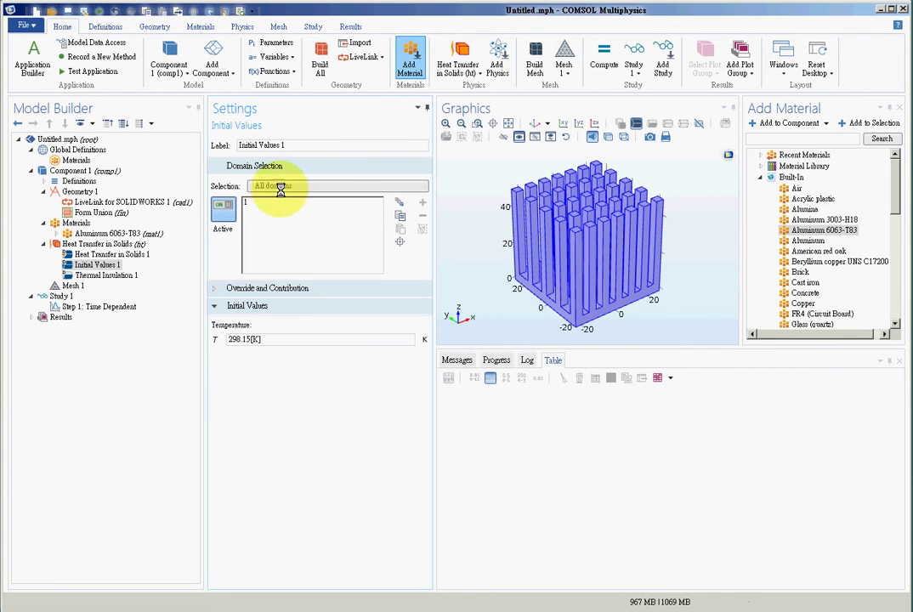
click(286, 204)
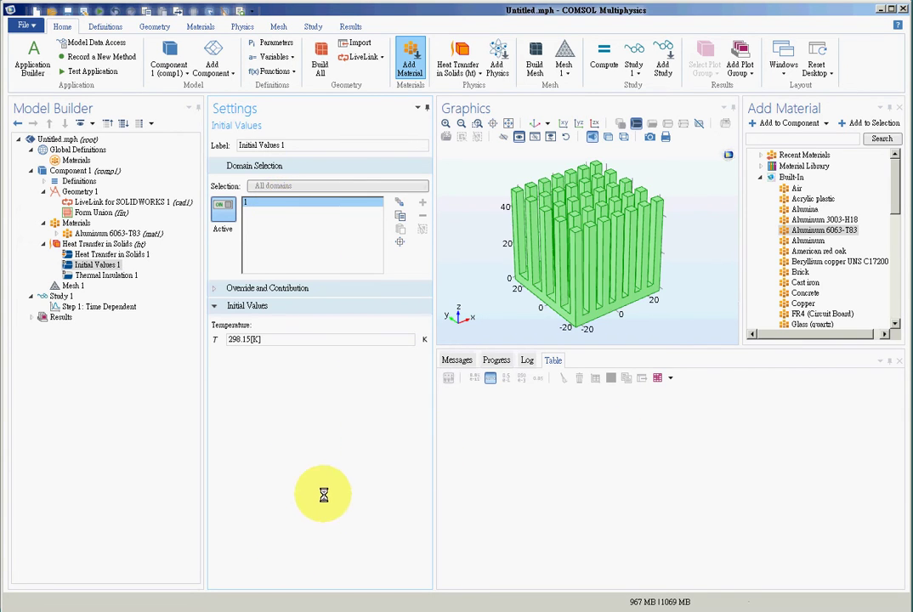
click(85, 274)
click(87, 265)
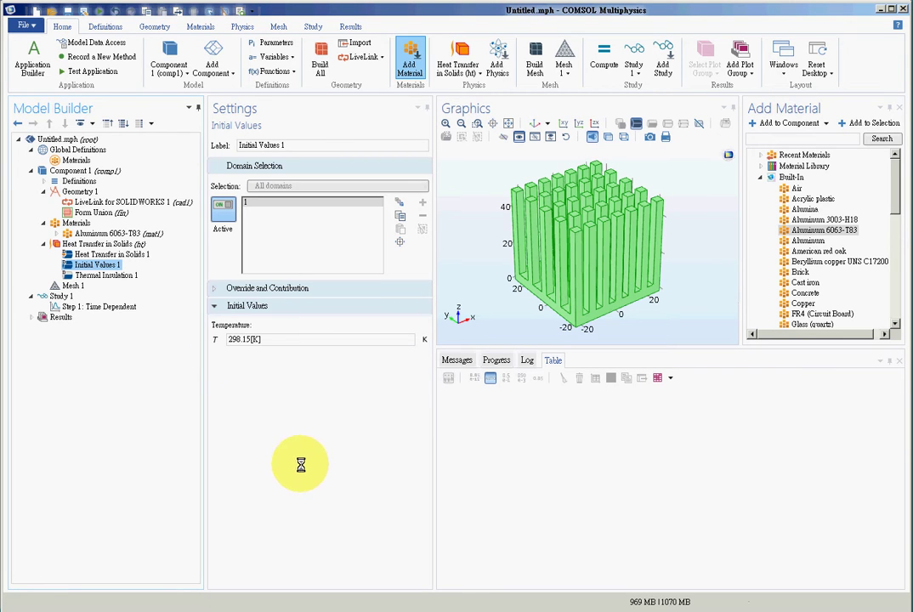
Add a Heat Flux condition defined by overall heat transfer rate and apply it to the heat sink's bottom face.
click(120, 244)
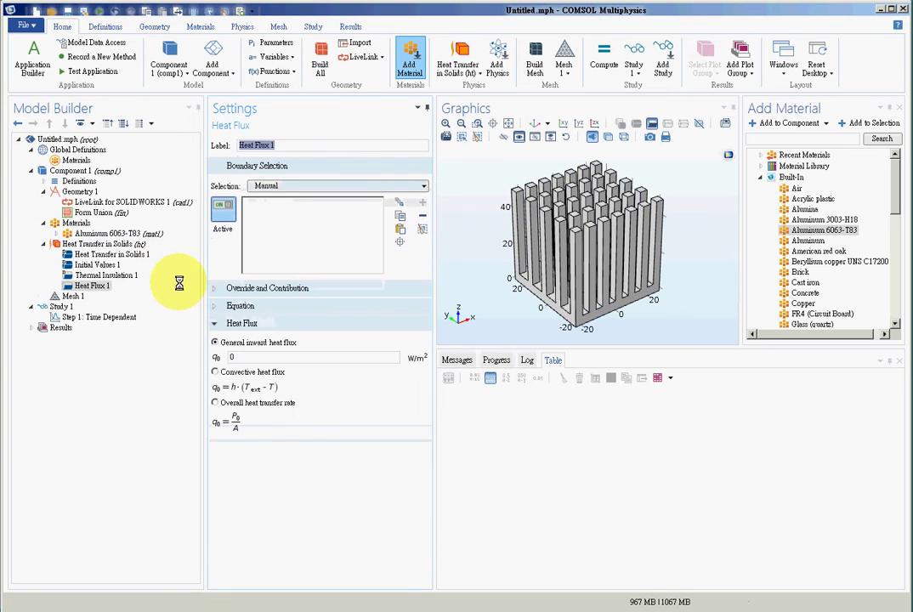
click(213, 402)
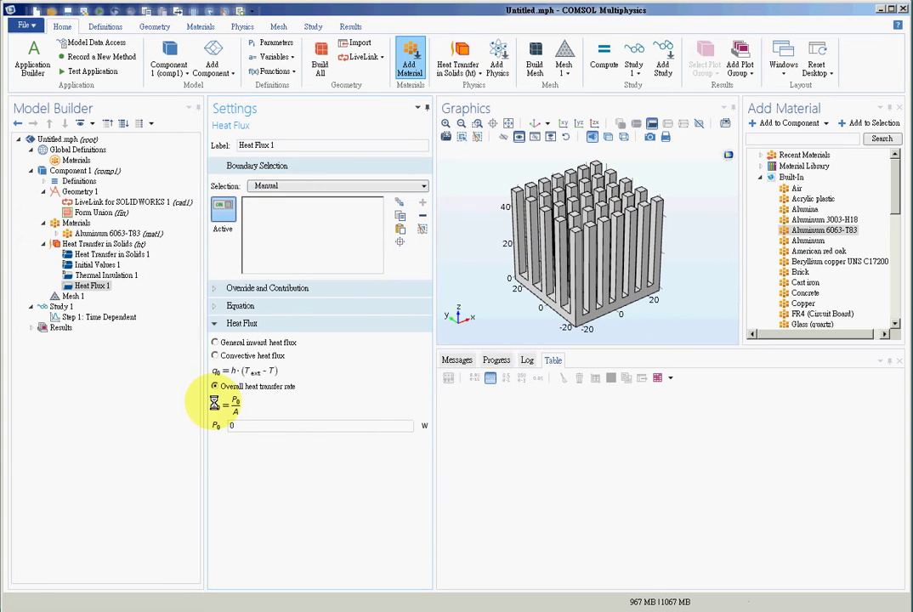
drag(519, 316, 535, 306)
click(535, 306)
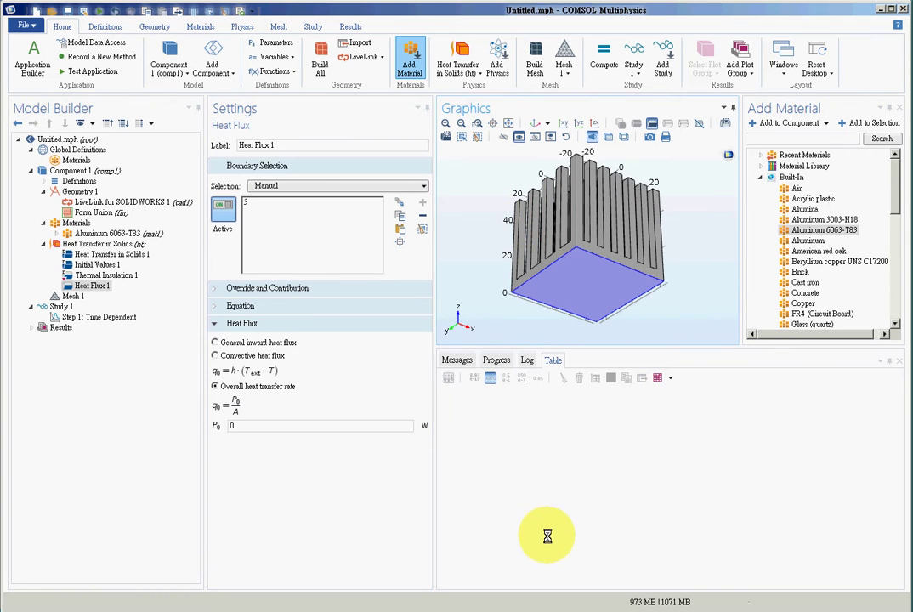
drag(491, 315, 519, 330)
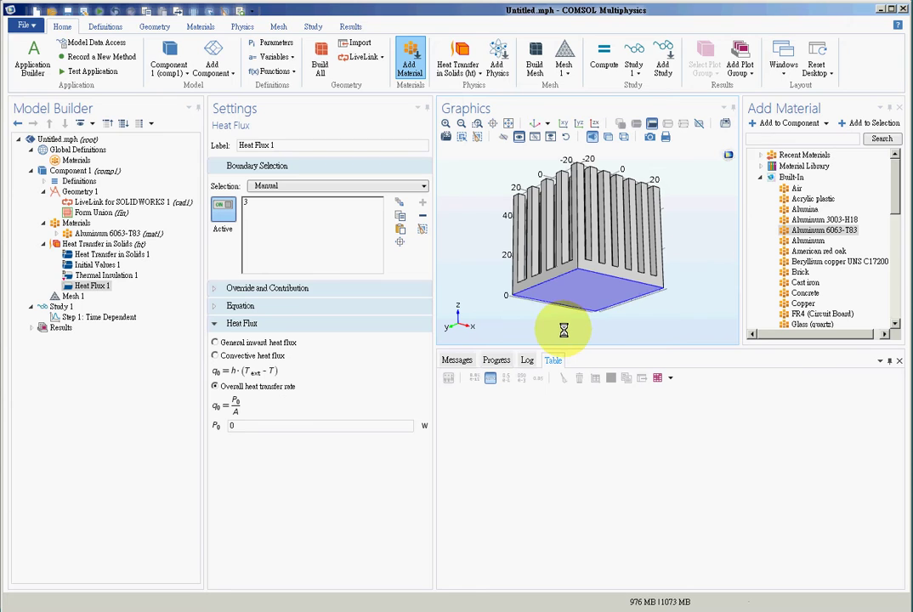
Set the bottom face's overall heat transfer rate P0 to 28 W.
click(255, 424)
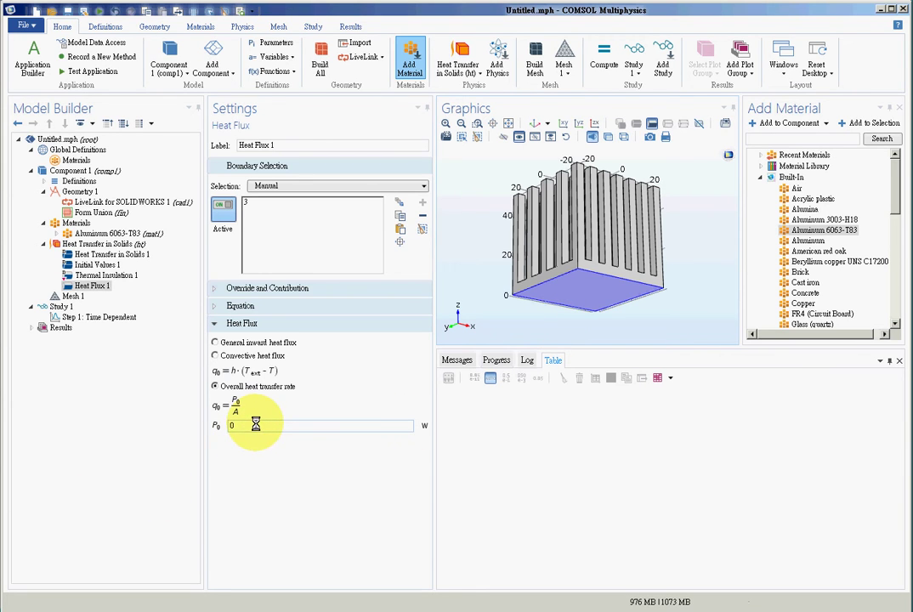
drag(254, 424, 197, 424)
text(28)
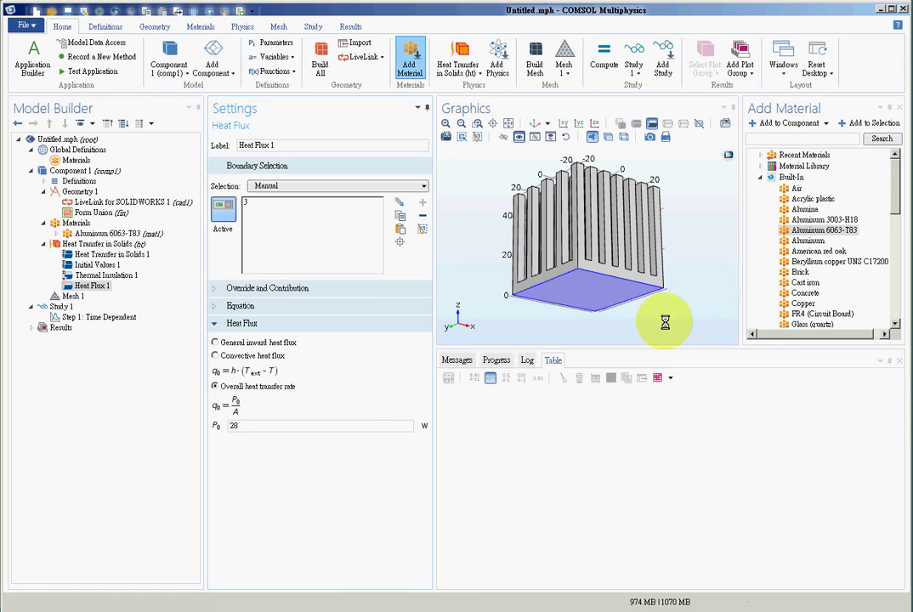
click(282, 200)
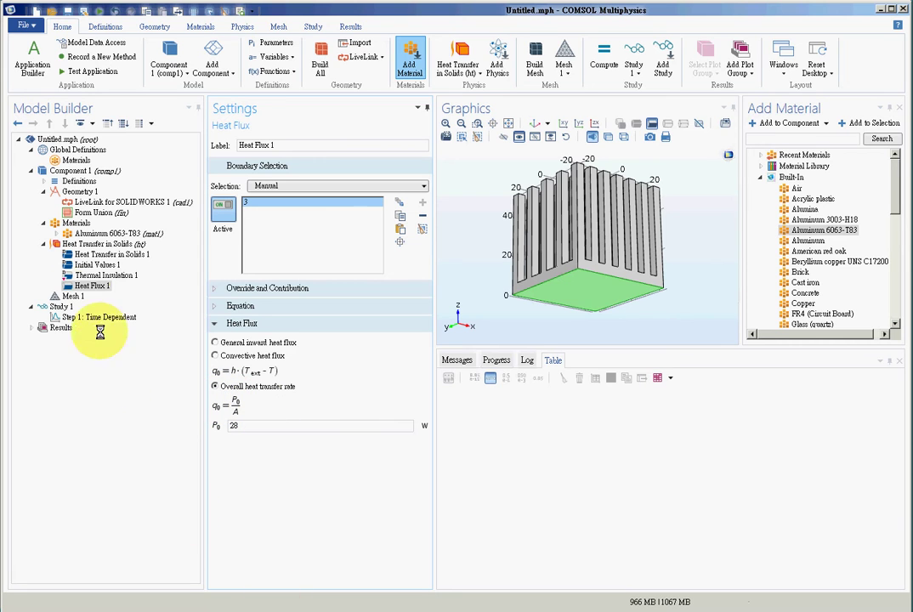
Add a second Heat Flux condition as convective, with heat transfer coefficient 10 W/(m²·K) and external temperature 298.15 K.
click(98, 243)
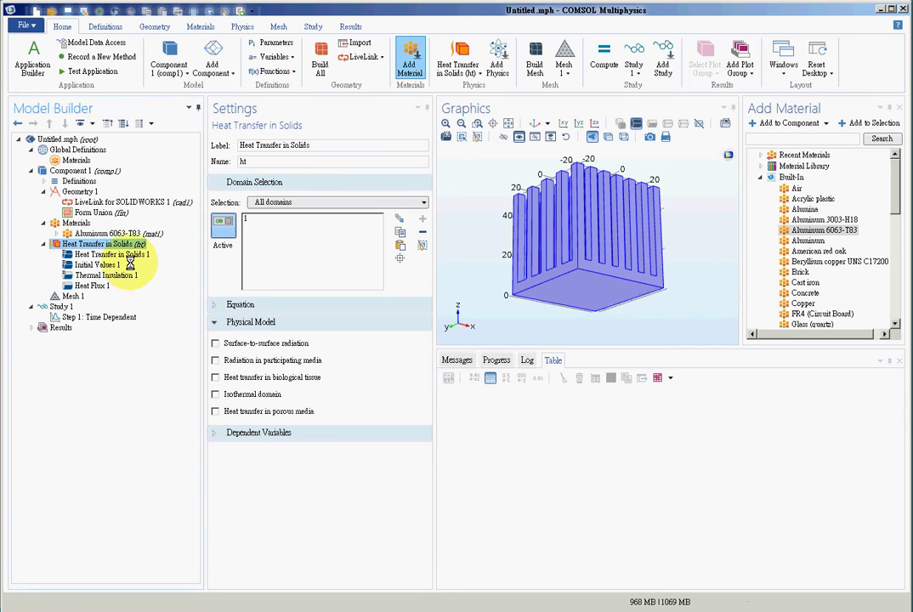
click(215, 370)
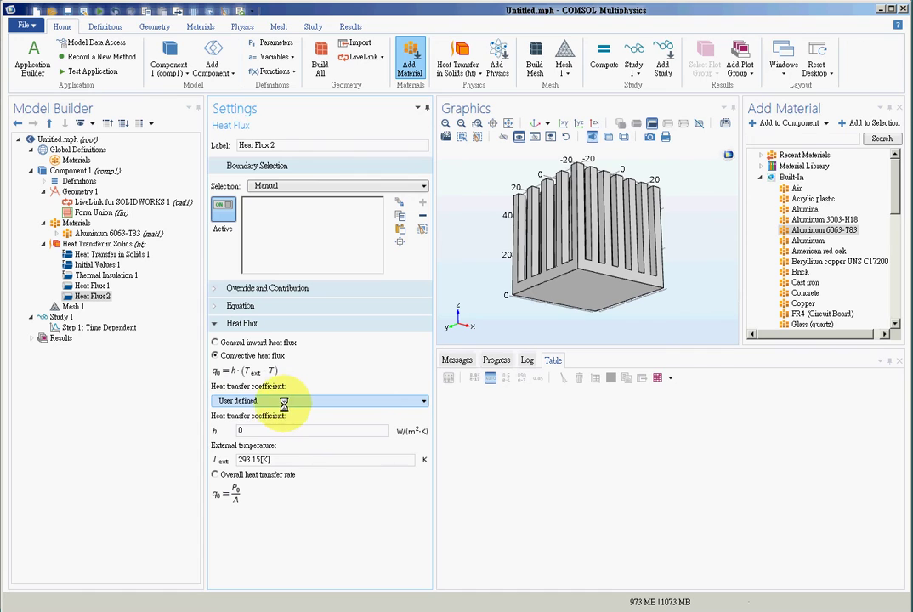
drag(272, 433, 222, 433)
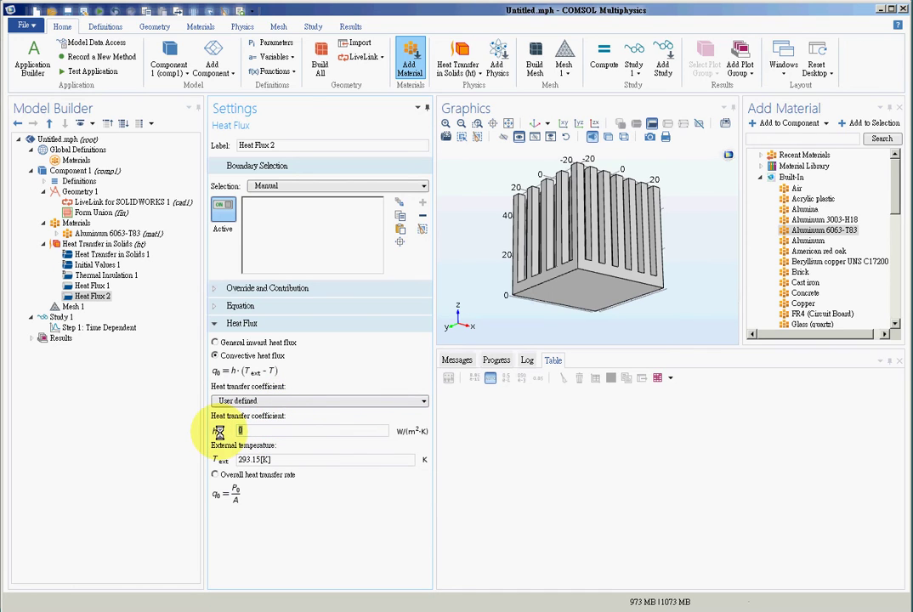
text(10)
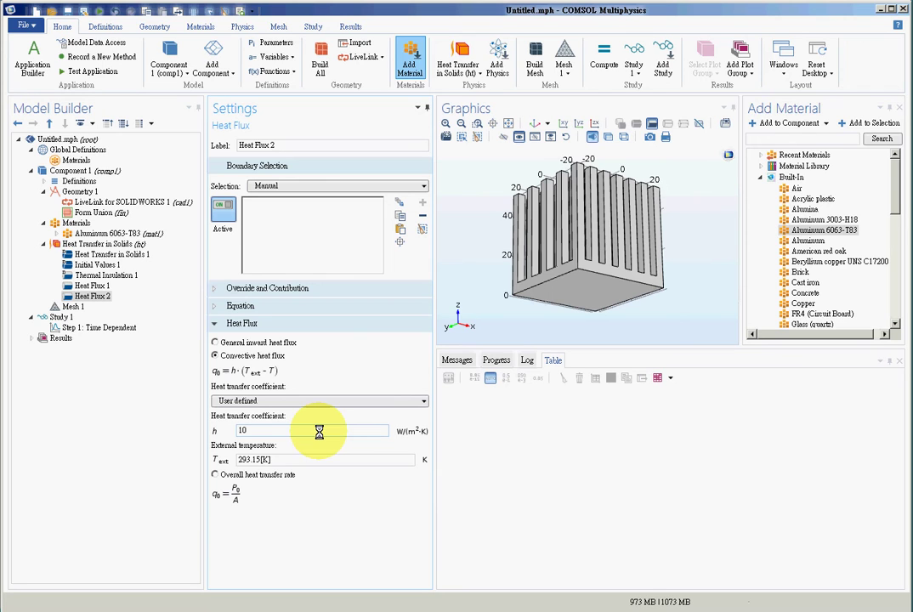
click(249, 459)
key(BackSpace)
text(8)
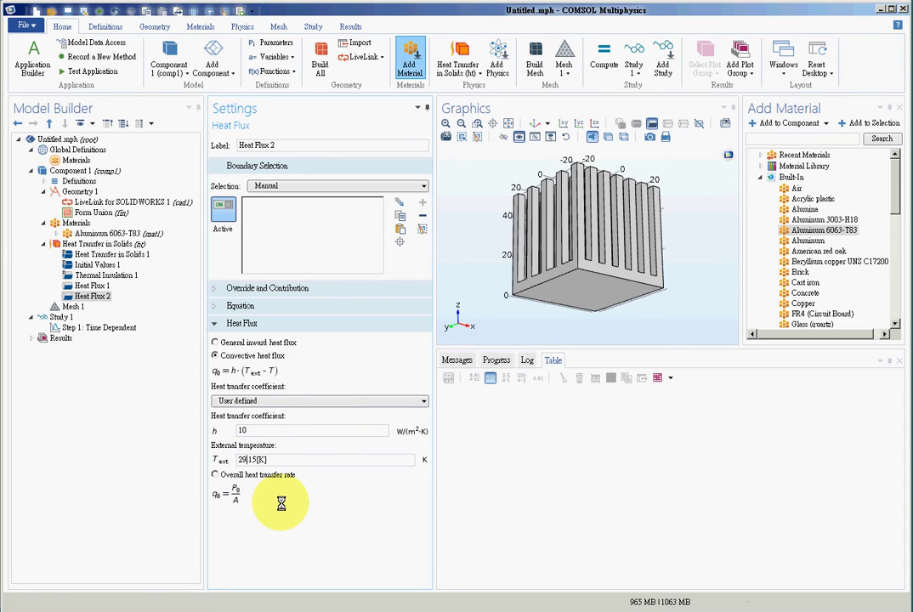
Complete the convective external temperature as 298.15 K and apply the second heat flux to all boundaries except the bottom face.
text(98)
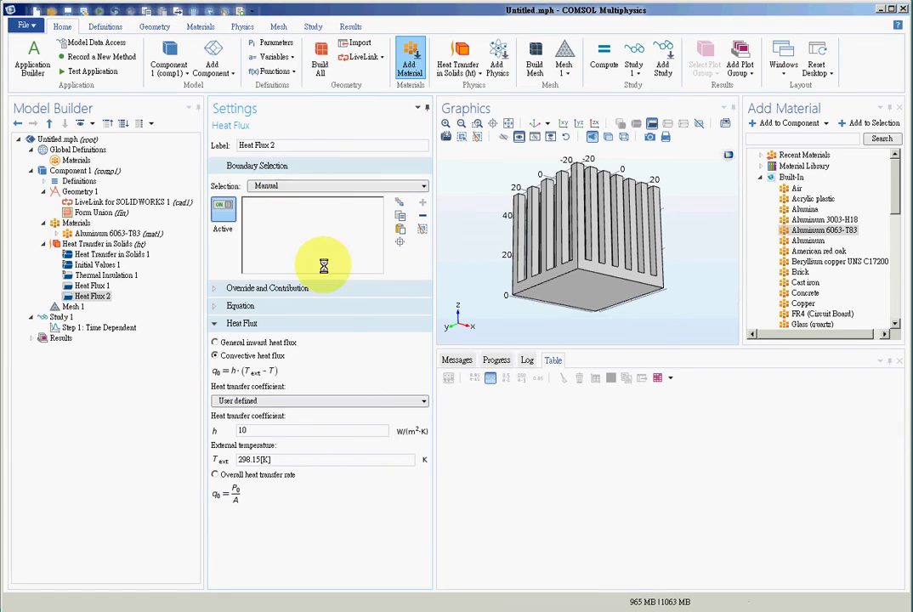
click(329, 187)
click(311, 205)
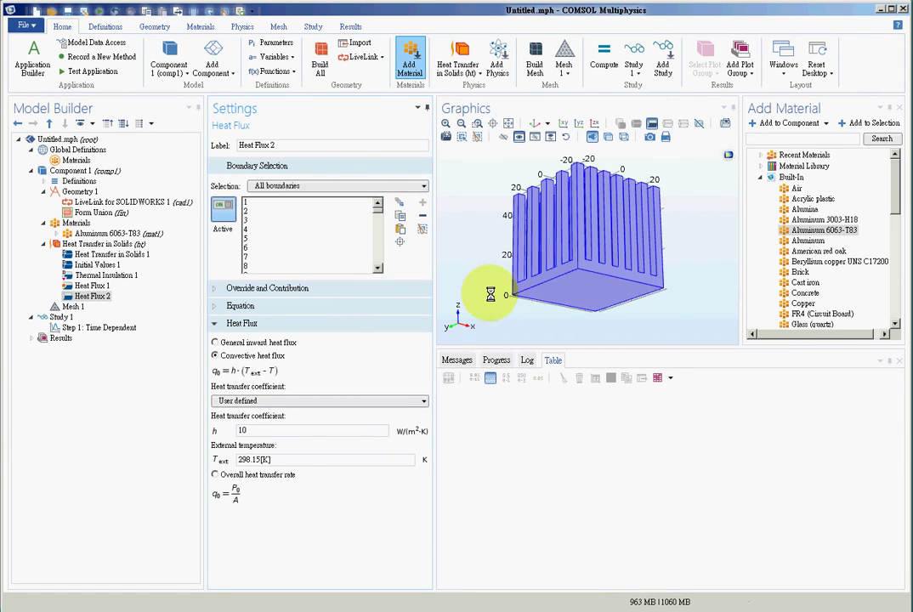
click(585, 295)
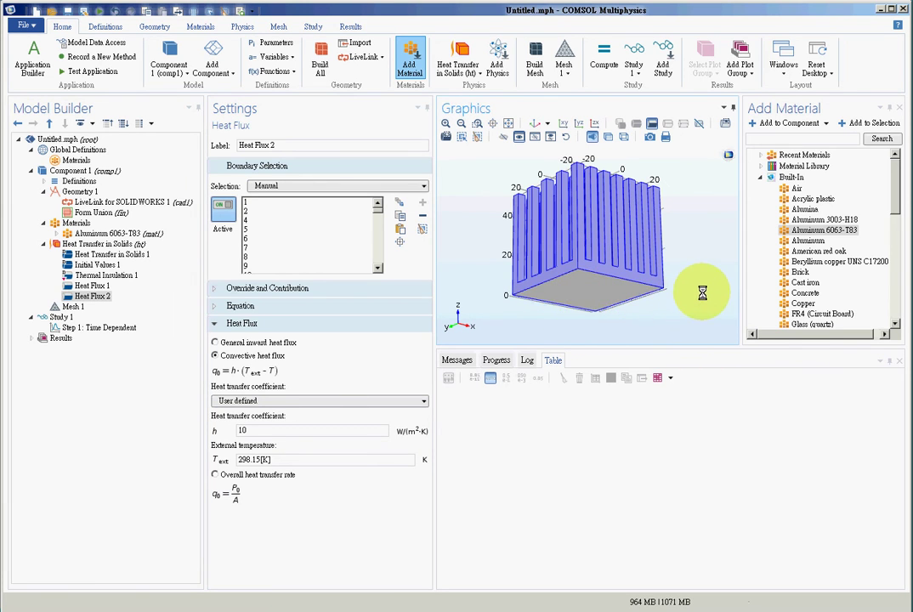
drag(699, 316, 424, 271)
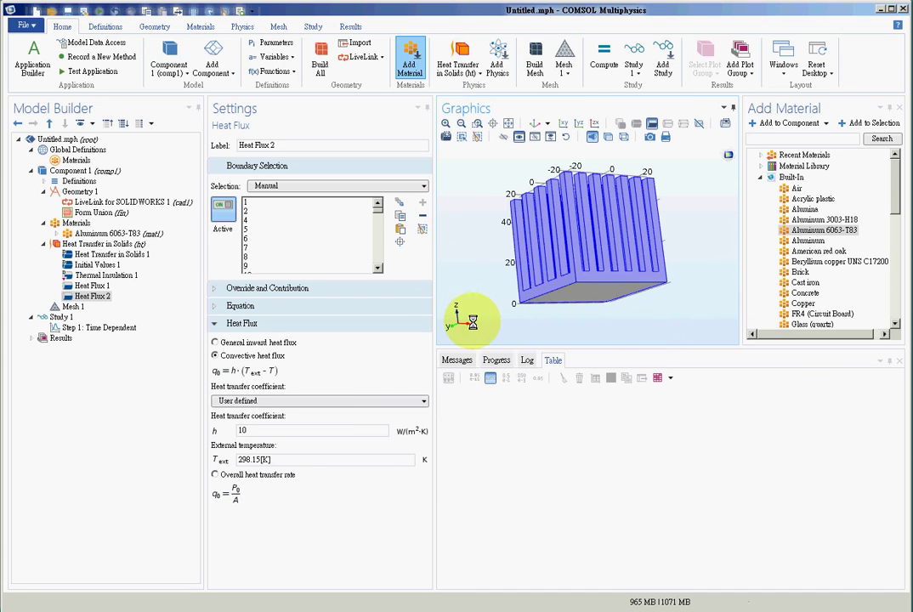
click(316, 185)
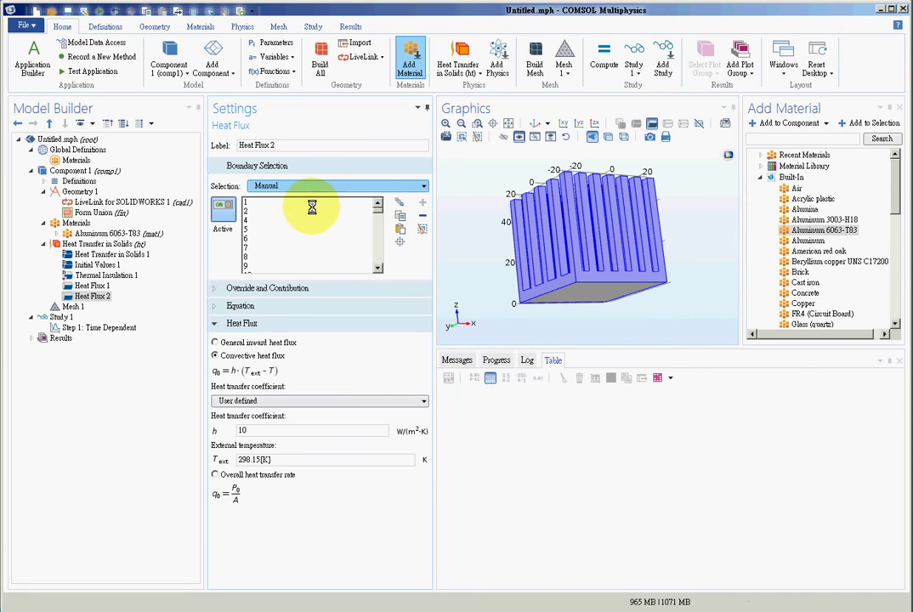
drag(660, 318, 678, 290)
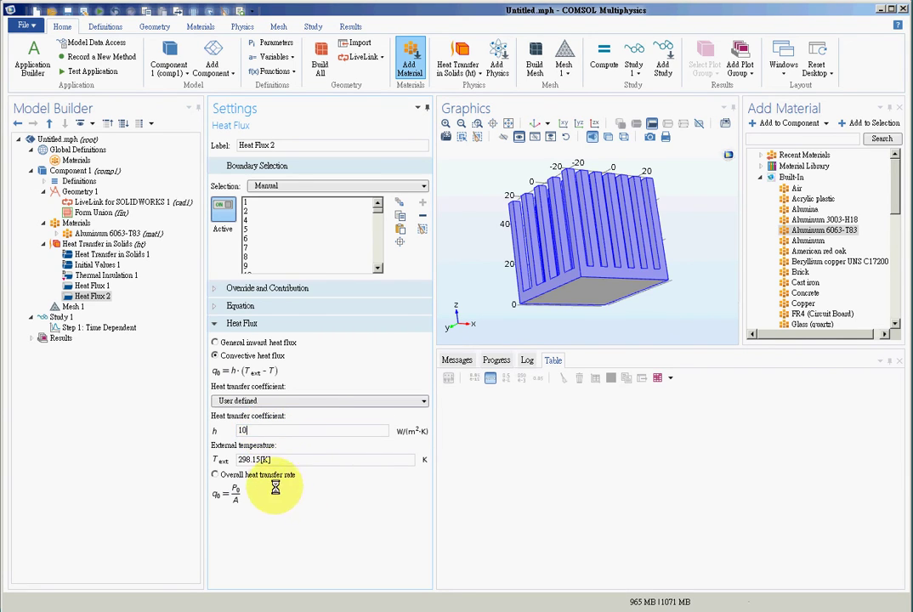
click(283, 460)
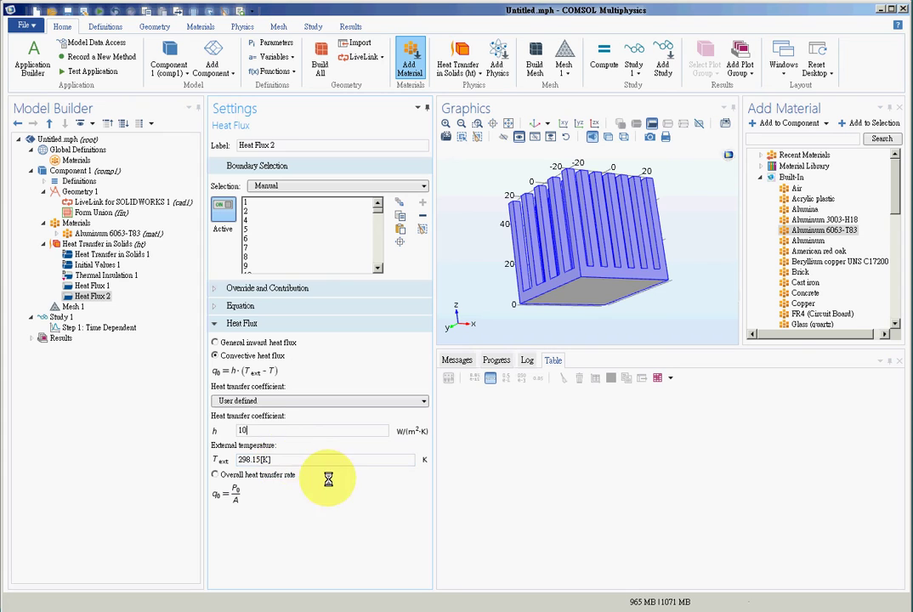
Set the Time Dependent study's output times from 0 to 2400 s in 60 s steps, and compute the study.
click(88, 245)
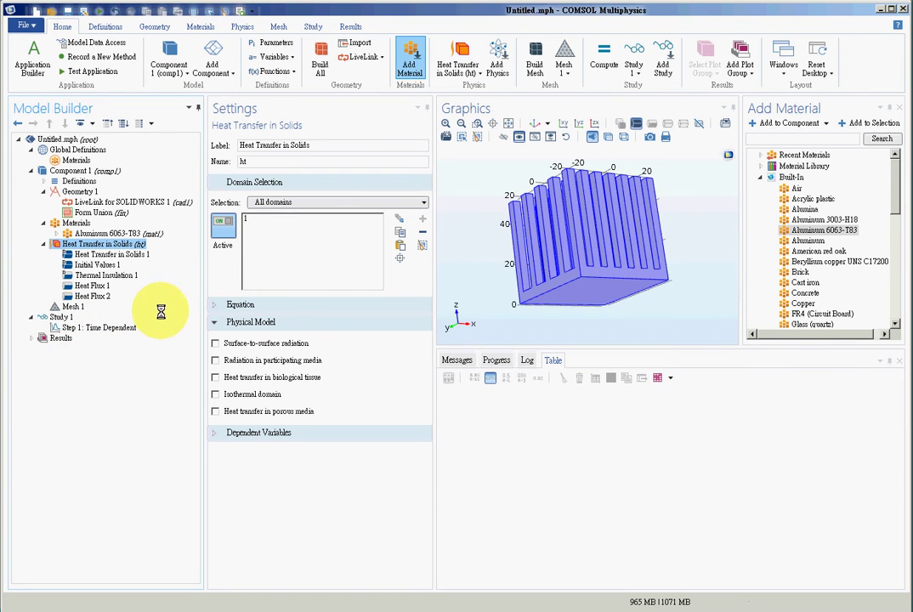
click(125, 328)
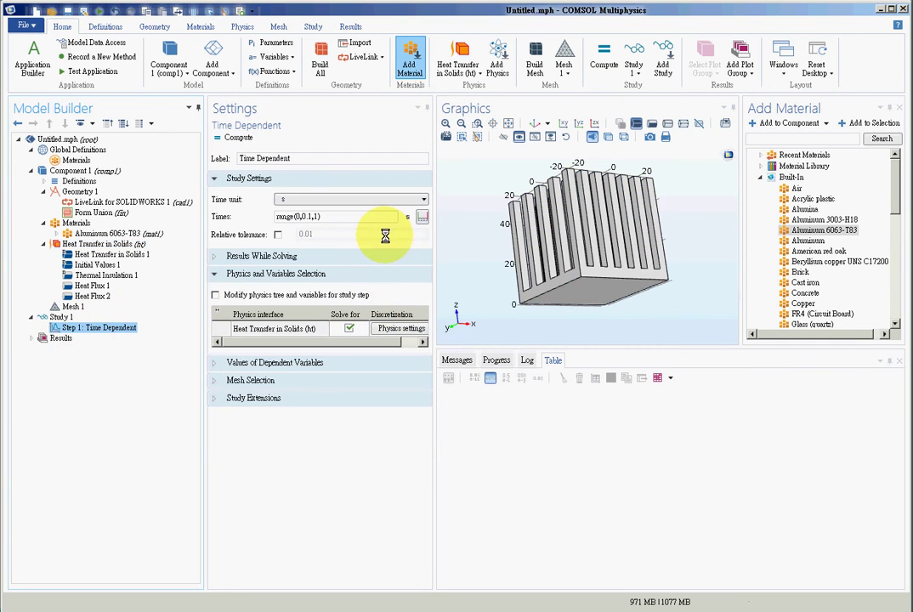
click(422, 217)
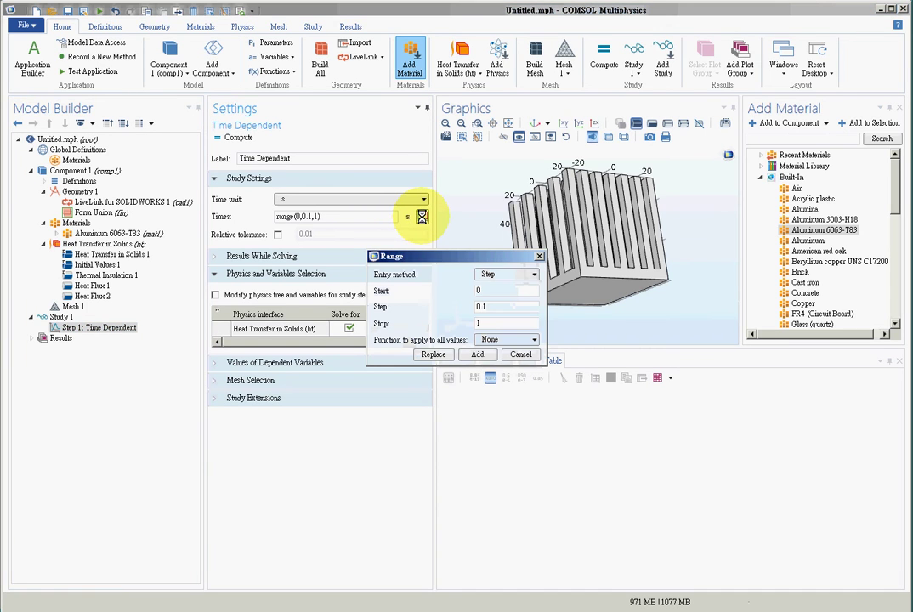
double_click(495, 324)
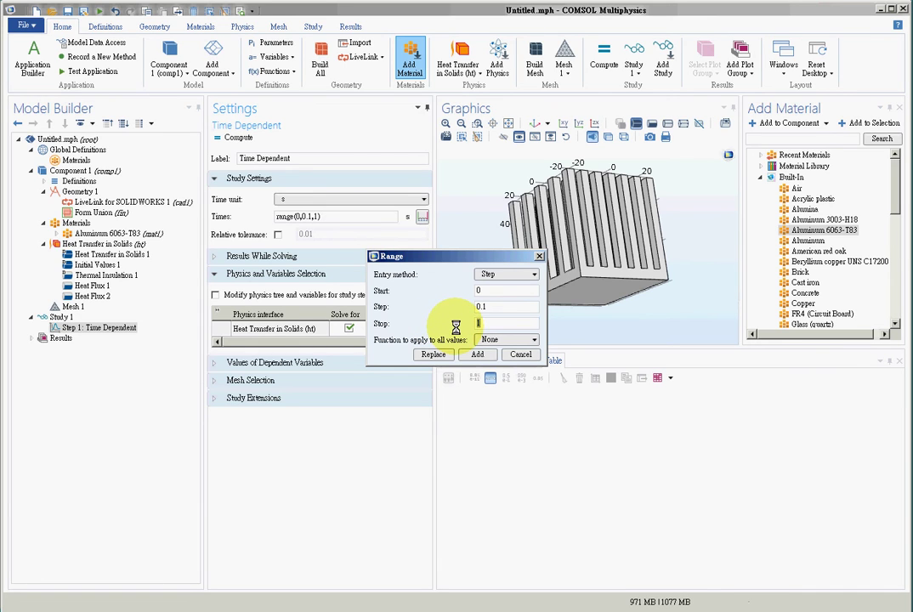
text(2400)
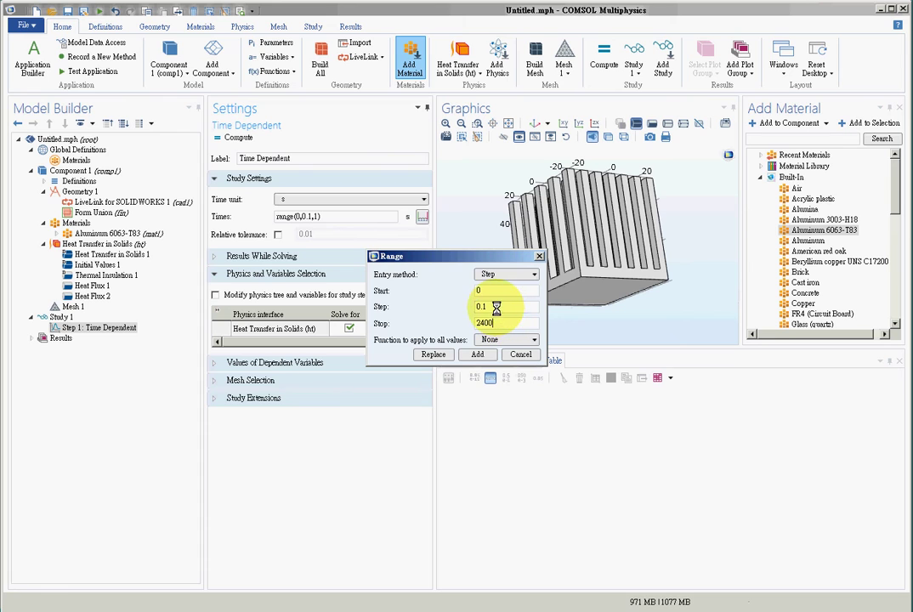
drag(497, 307, 456, 308)
text(60)
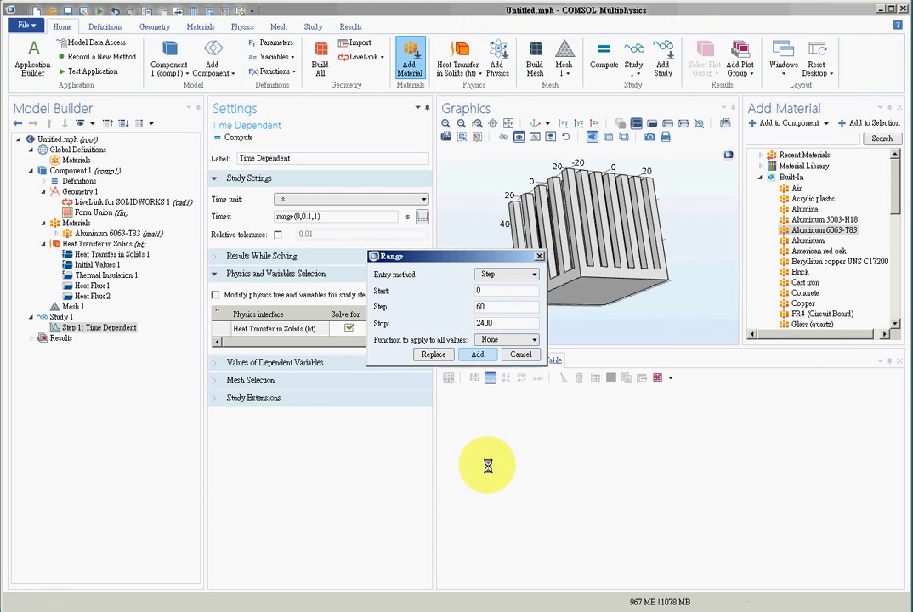
drag(462, 260, 439, 255)
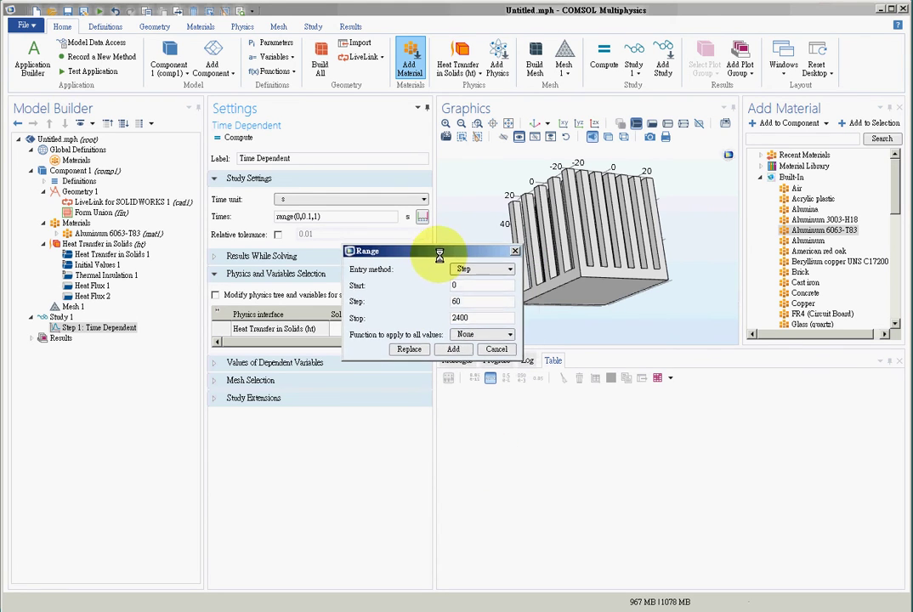
click(409, 349)
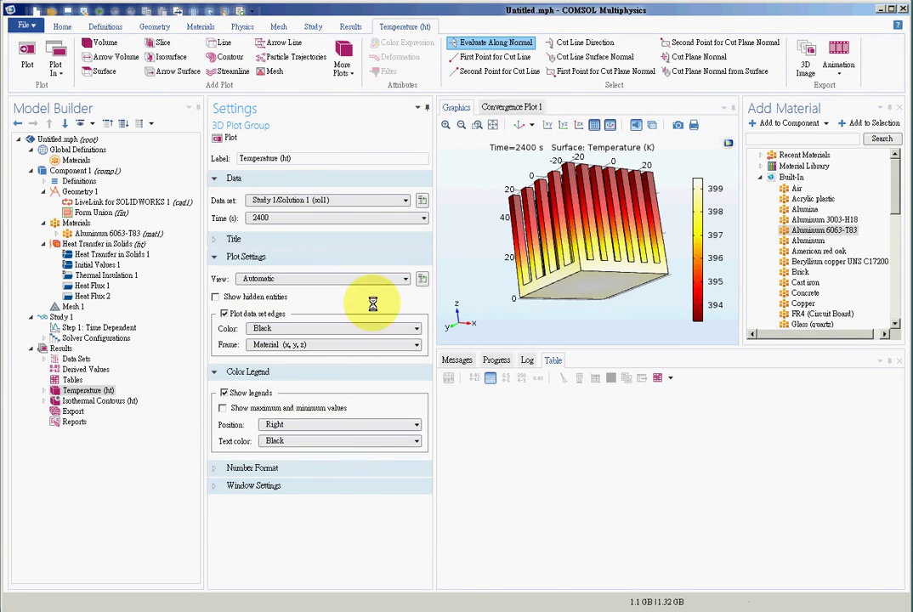
Try the ThermalEquidistant color table on the temperature surface plot, and settle on RainbowLight.
click(43, 391)
click(82, 400)
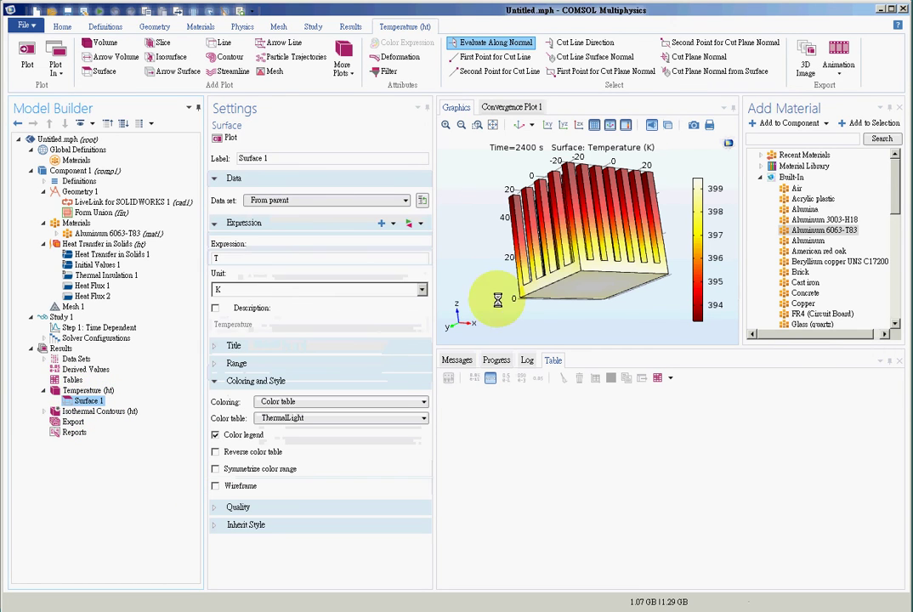
drag(497, 299, 649, 346)
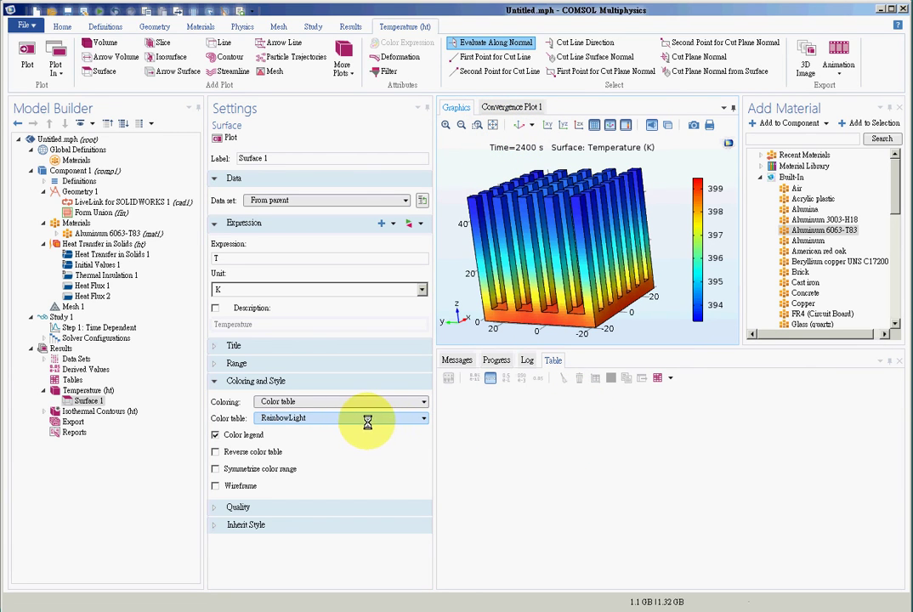
click(324, 512)
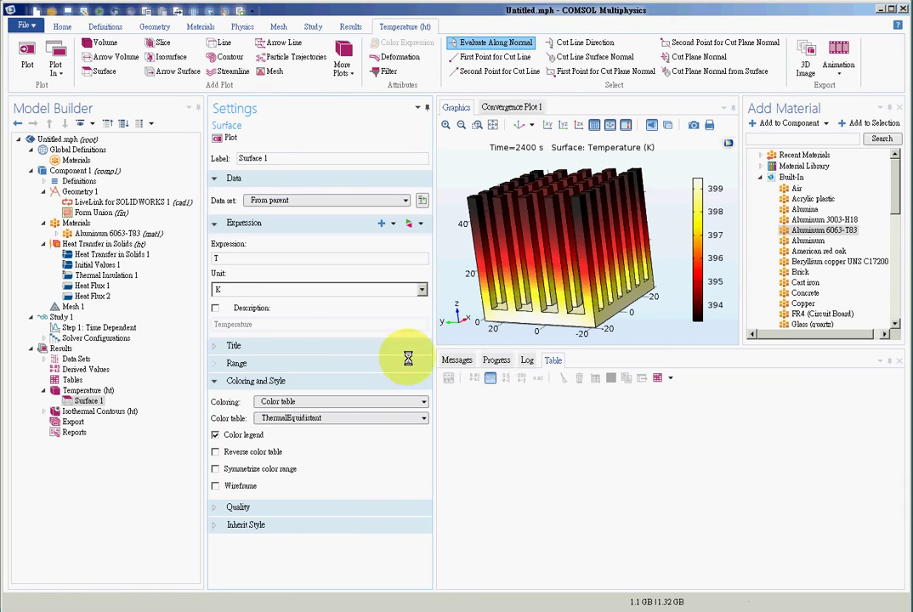
click(358, 417)
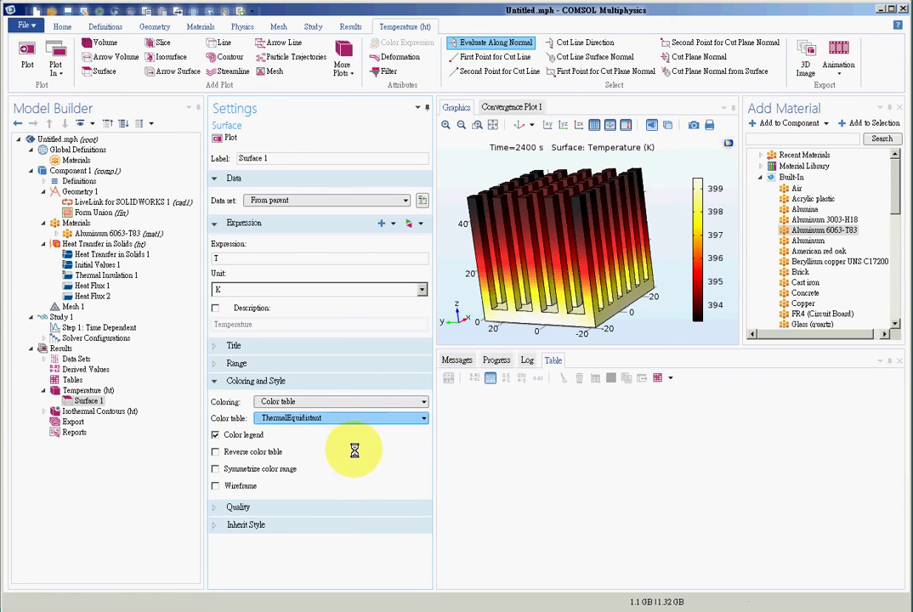
click(319, 485)
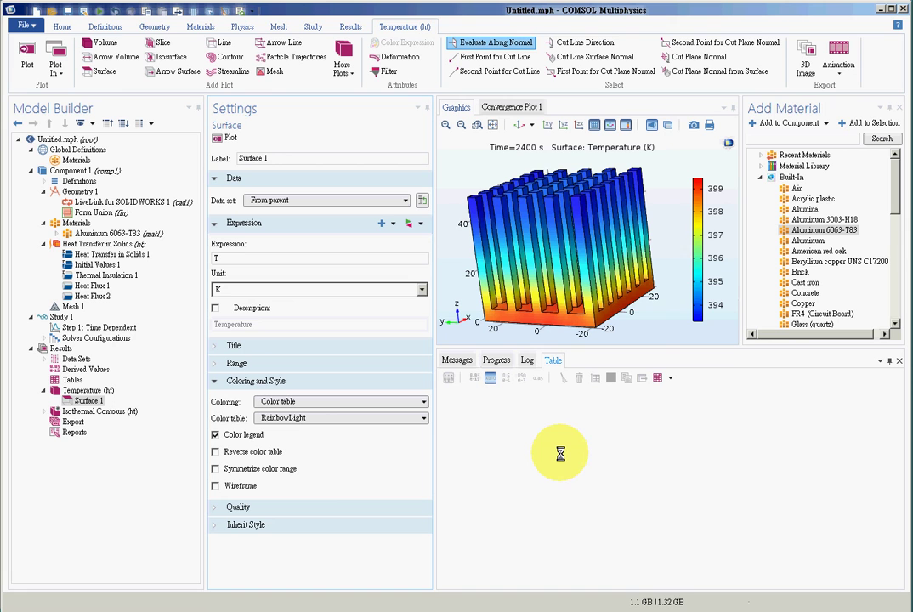
Add a Point Evaluation of temperature T in K at point 130 on a central pin's tip, and evaluate it for all times.
middle_drag(657, 323, 672, 345)
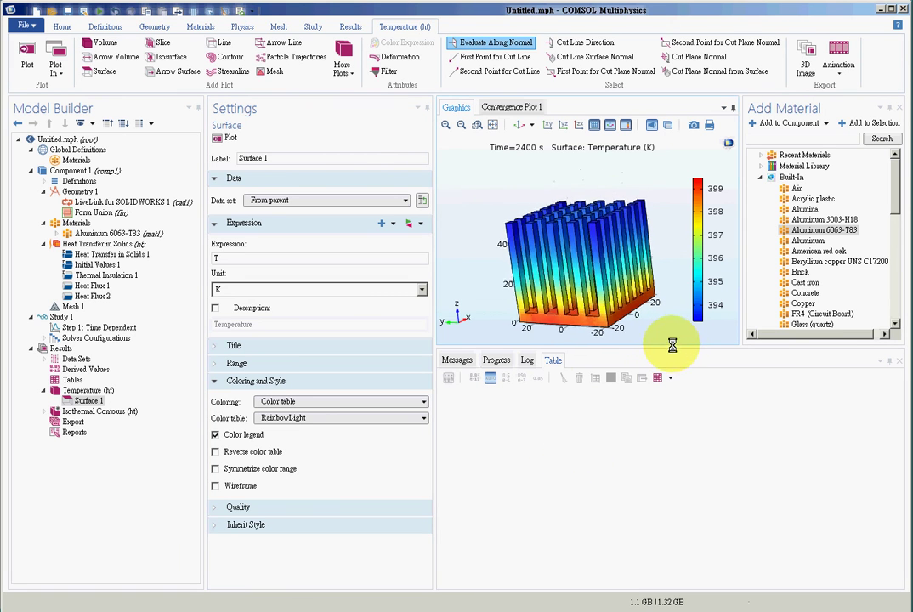
drag(671, 344, 581, 223)
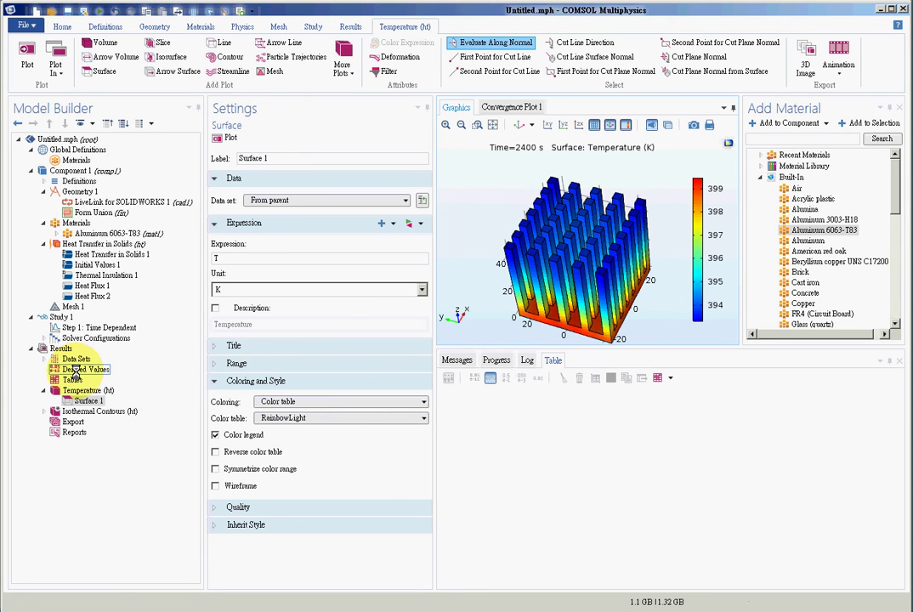
click(80, 369)
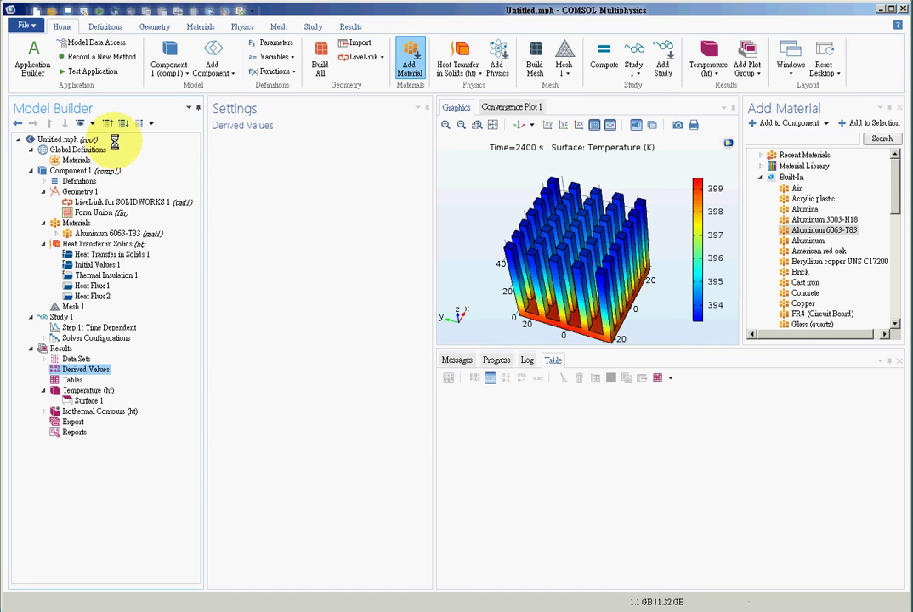
click(578, 229)
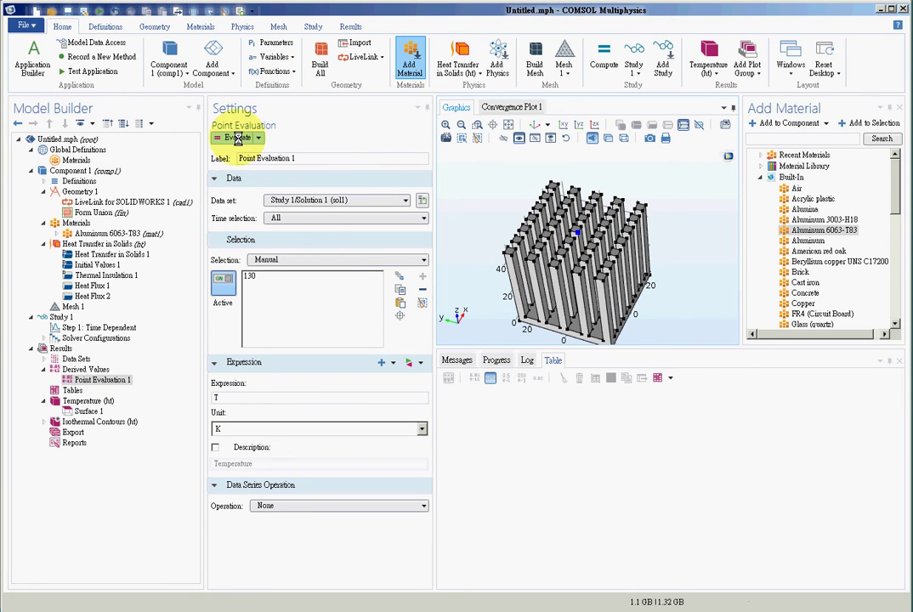
click(237, 139)
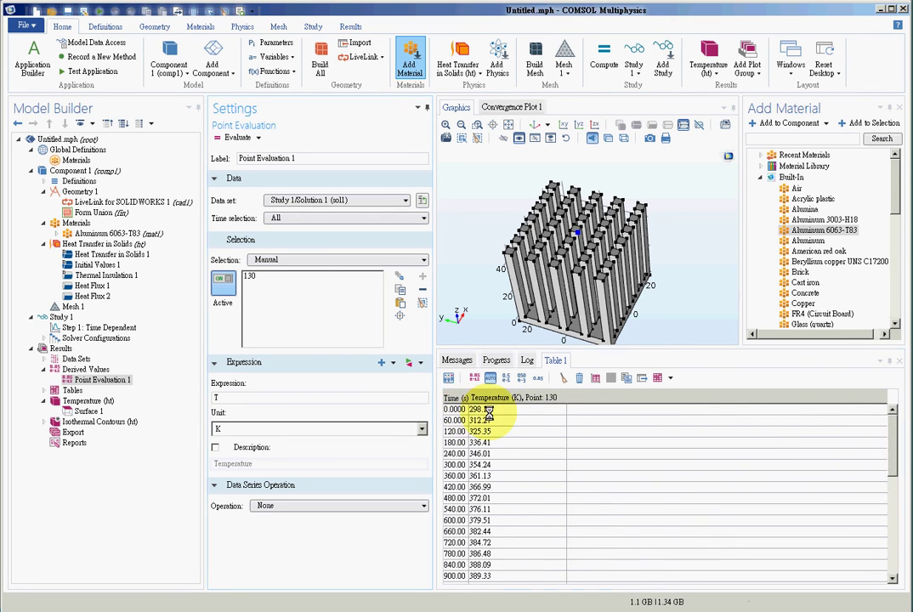
drag(890, 458, 897, 567)
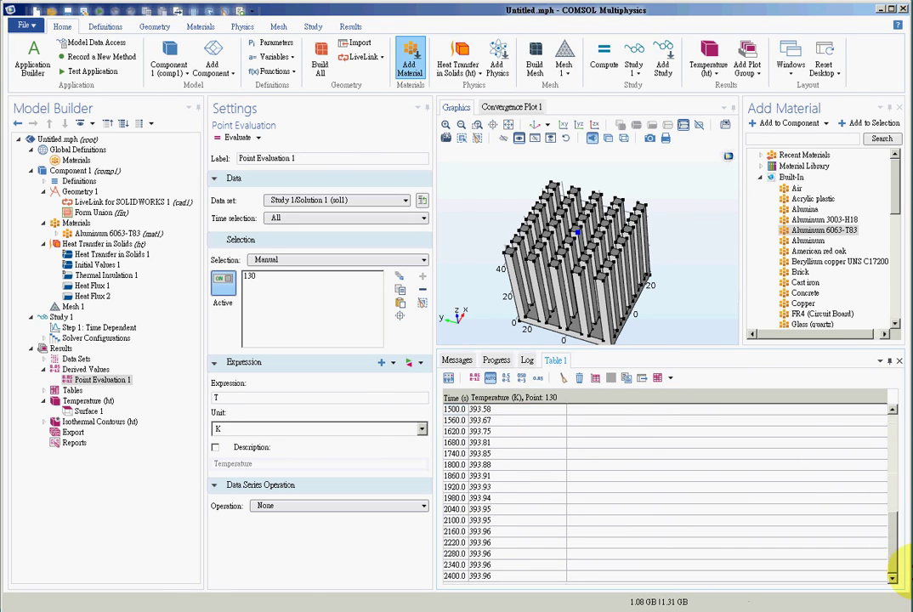